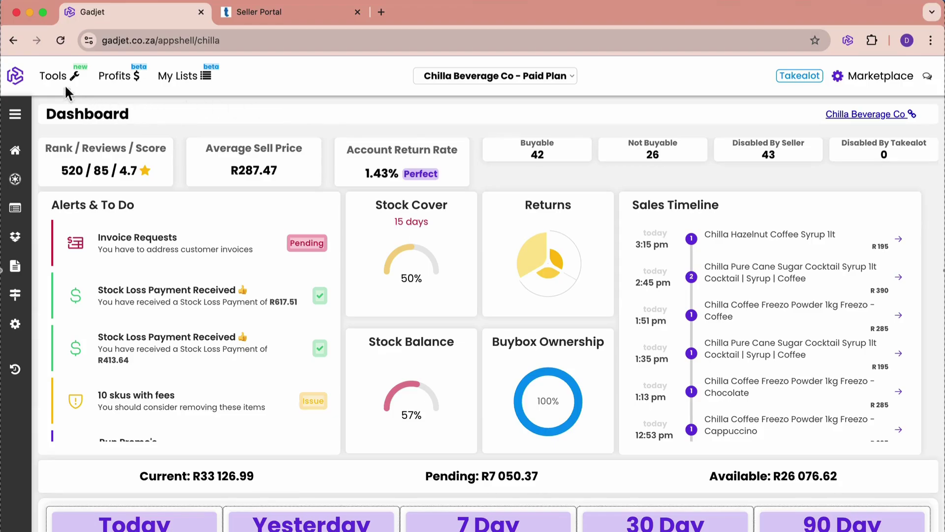
- Go to the Warehouses page, Takealot tab, showing the 16 products filtered by 'boba'
left_click(55, 75)
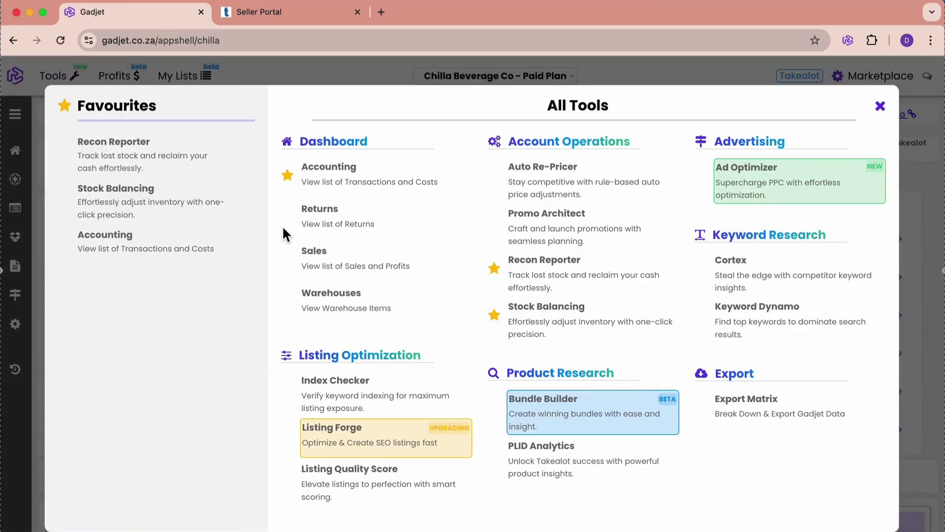
left_click(325, 297)
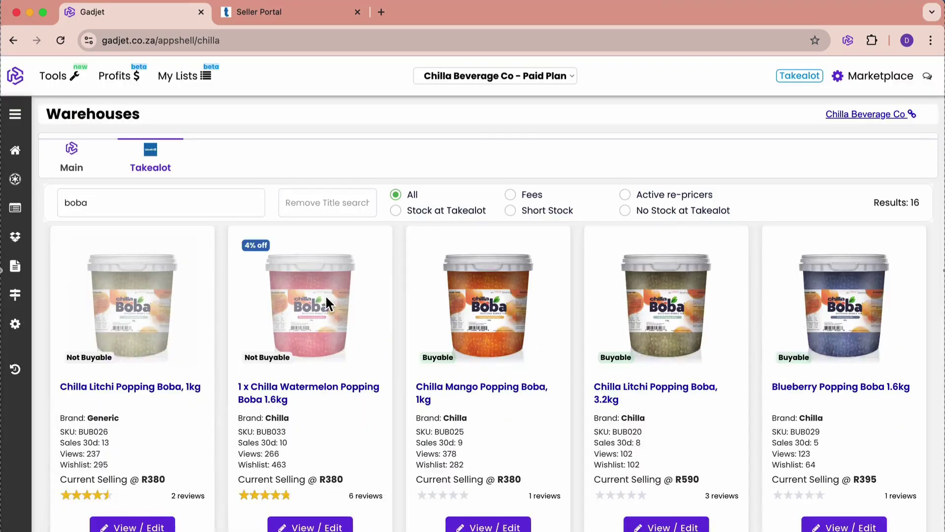
- Open the Chilla 1.6kg Mango Popping Boba page (R 380), select its title, then focus Takealot's search bar
left_click(452, 389)
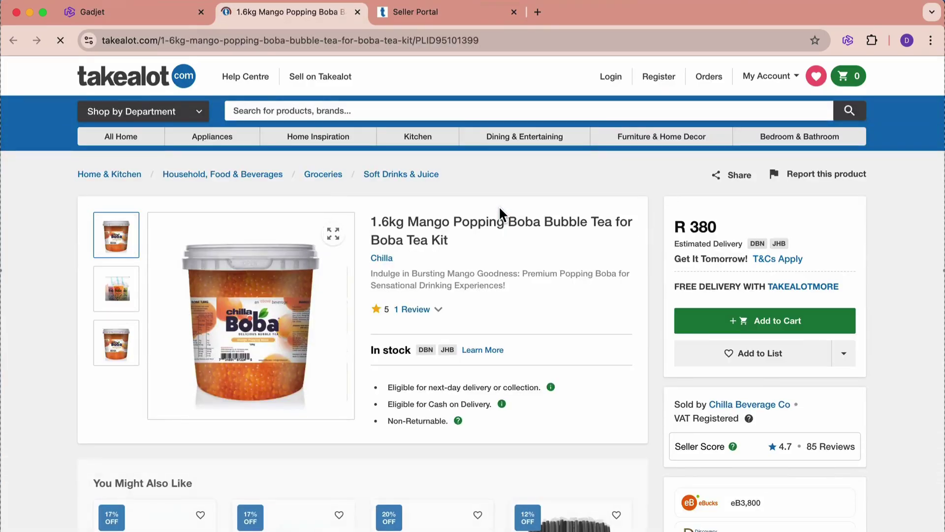
left_click_drag(370, 220, 565, 222)
left_click(536, 234)
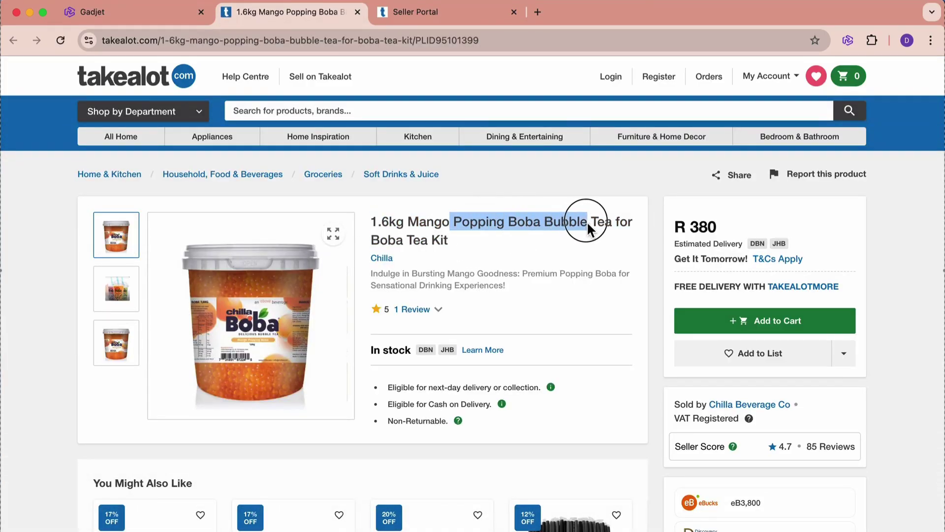
left_click(573, 250)
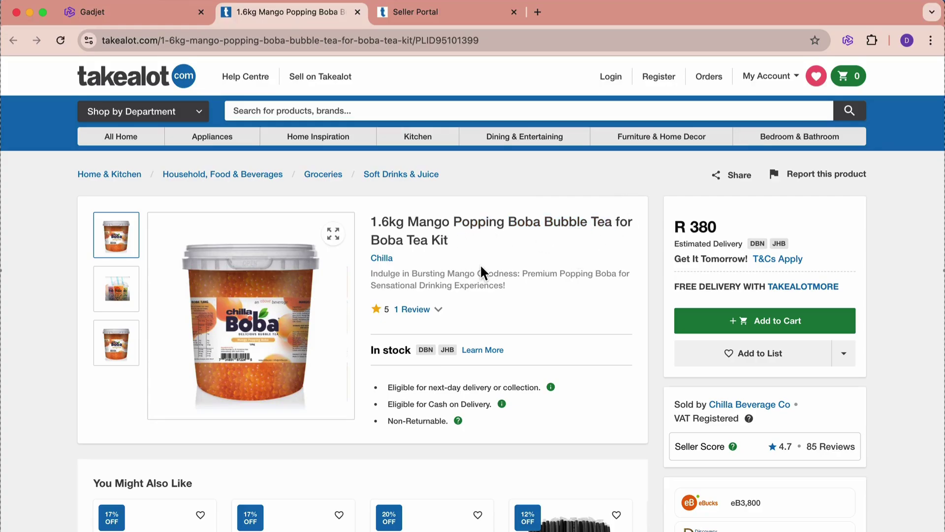
left_click(413, 109)
- Search Takealot for 'boba' and scroll the 98 results to the Chilla mango popping boba
type("boba")
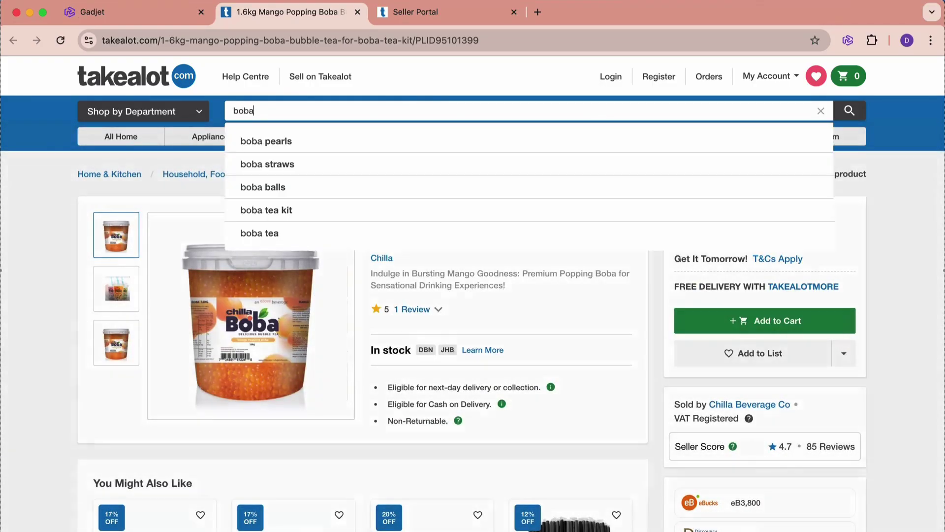
key("Return")
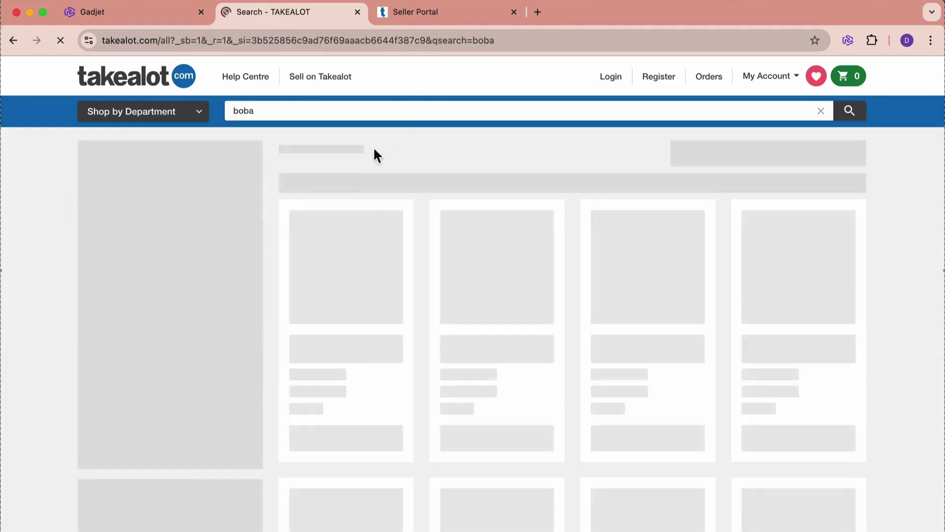
scroll(577, 266, "down", 20)
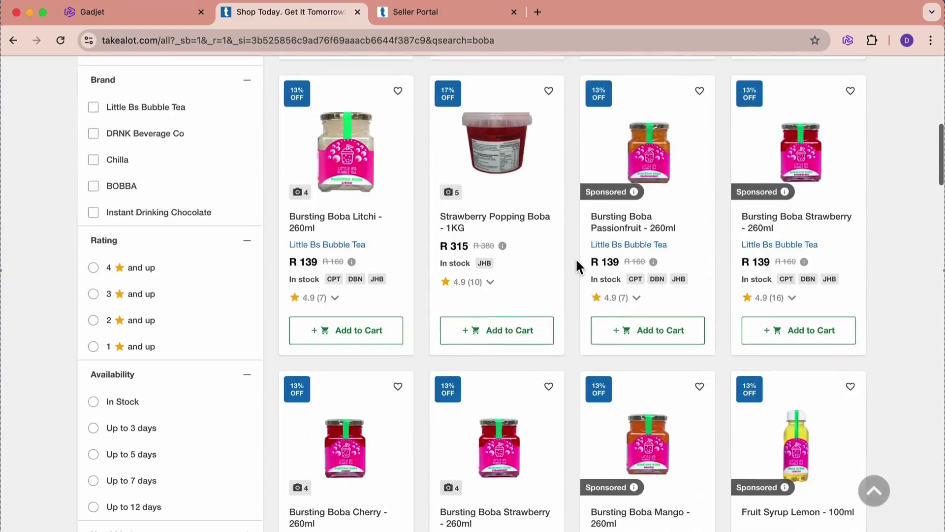
scroll(577, 265, "down", 1)
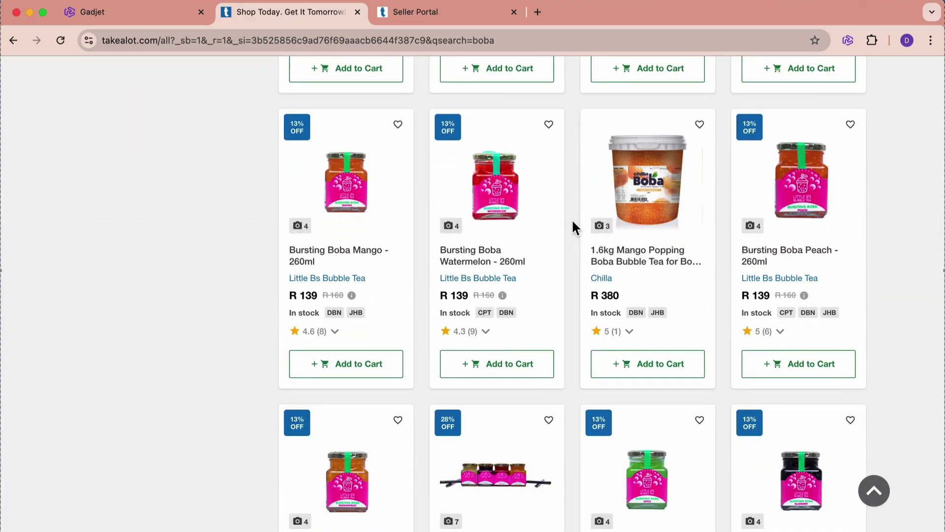
scroll(572, 219, "up", 20)
- Search for 'tapioca pearls' and scroll its 41 results down to Load More and back up
left_click(420, 119)
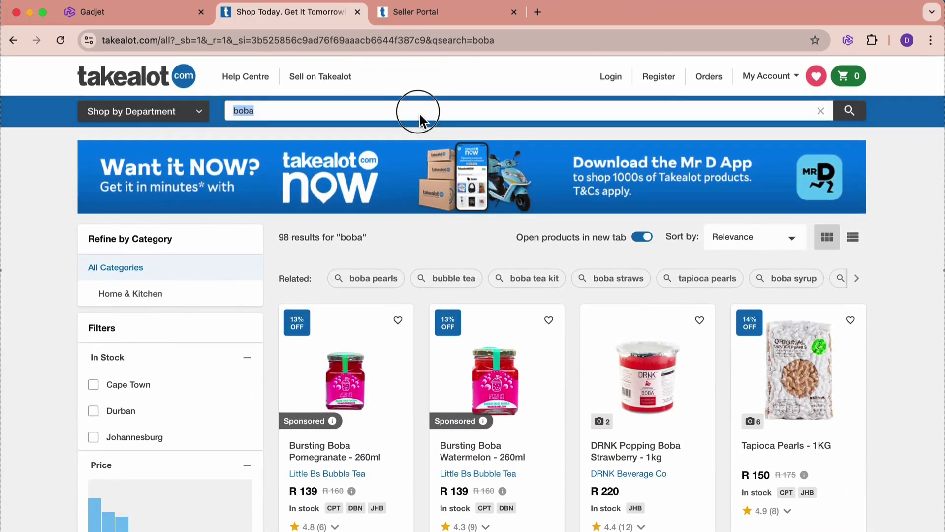
type("tapioca pearls")
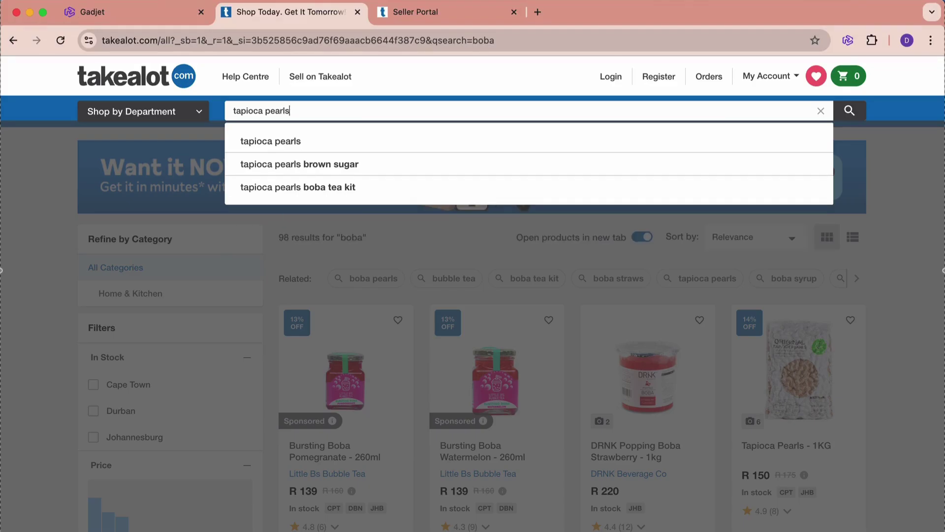
key("Return")
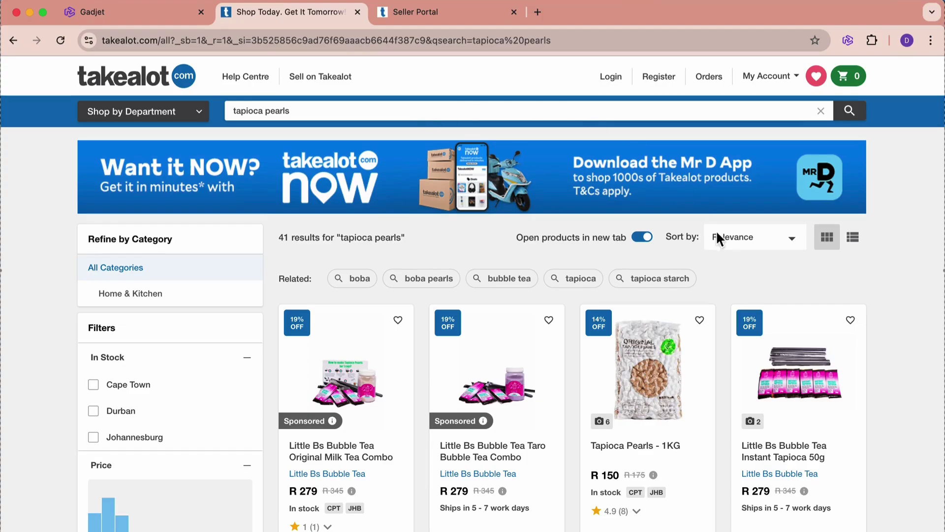
scroll(568, 343, "down", 6)
scroll(568, 344, "down", 14)
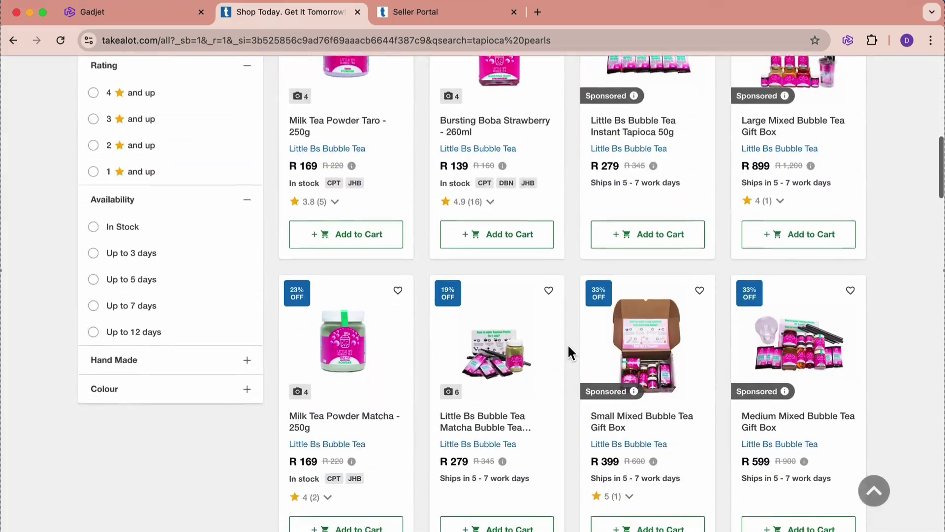
scroll(568, 343, "down", 20)
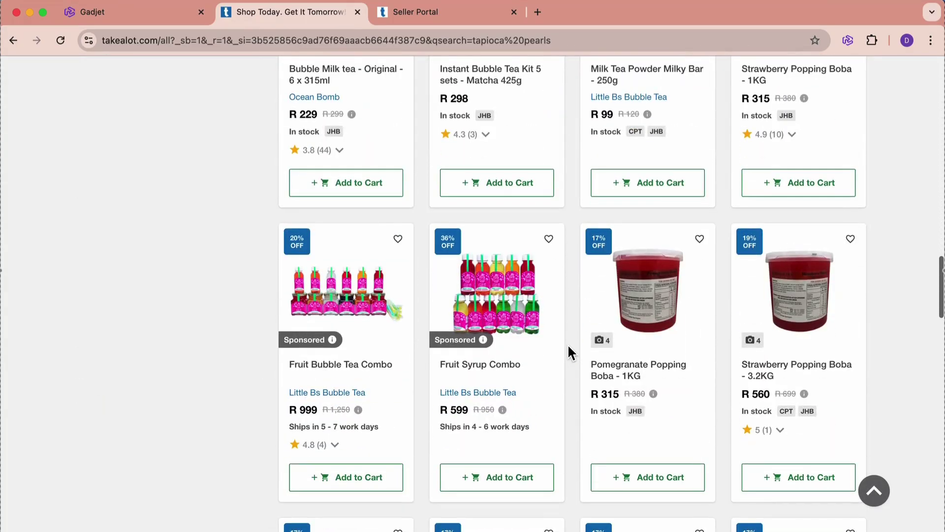
scroll(568, 350, "down", 20)
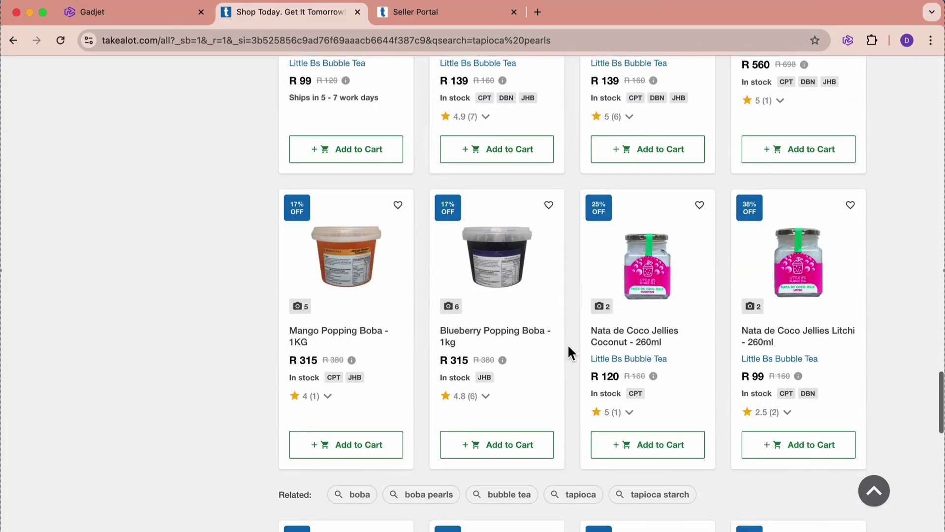
scroll(568, 350, "down", 3)
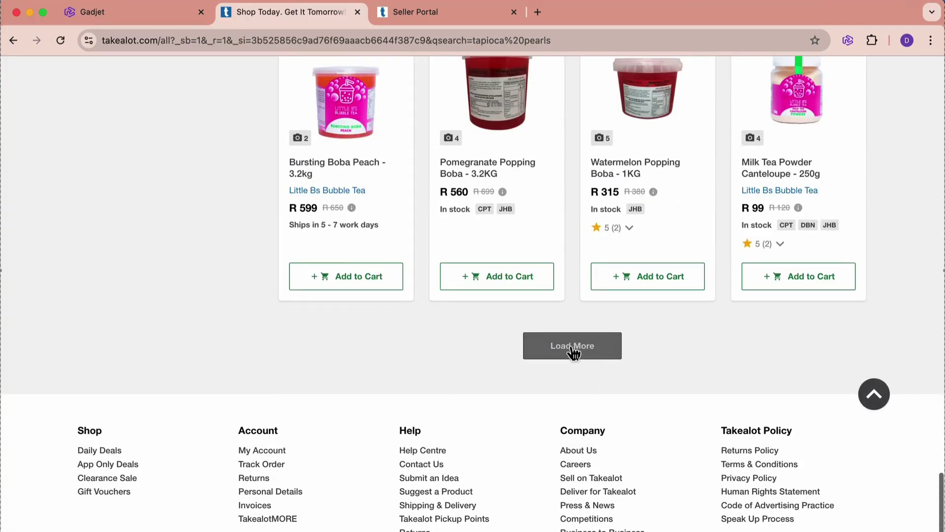
scroll(570, 352, "up", 20)
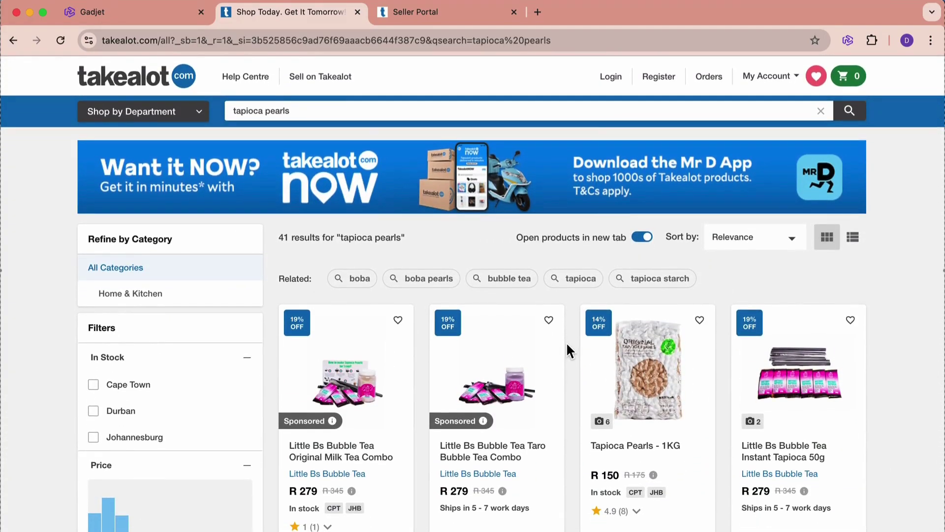
- Highlight the 'tapioca pearls' query and the new-tab setting, then return to Gadjet's Warehouses page
double_click(363, 113)
triple_click(363, 113)
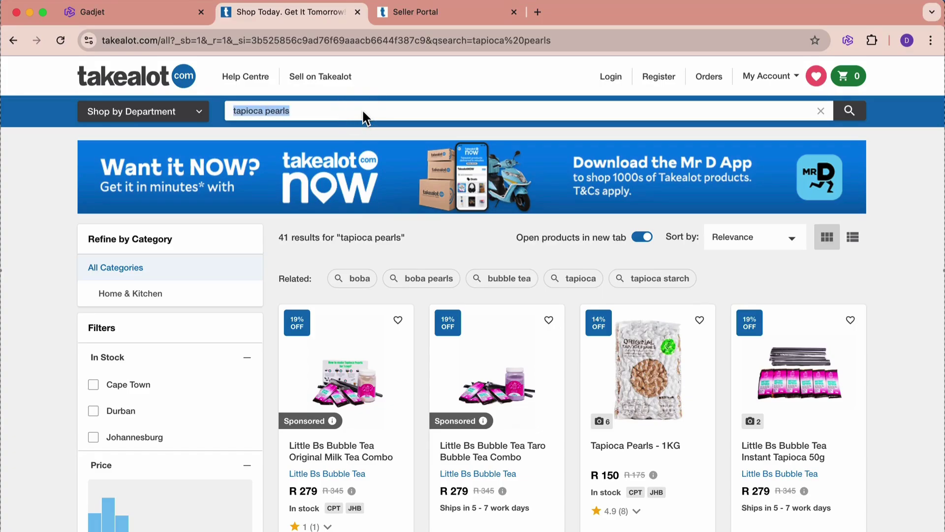
left_click(440, 231)
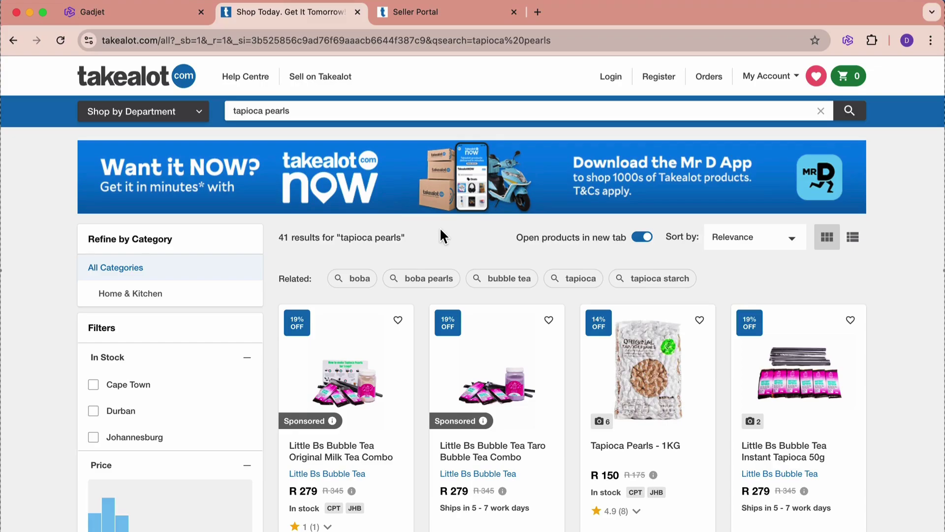
left_click(363, 112)
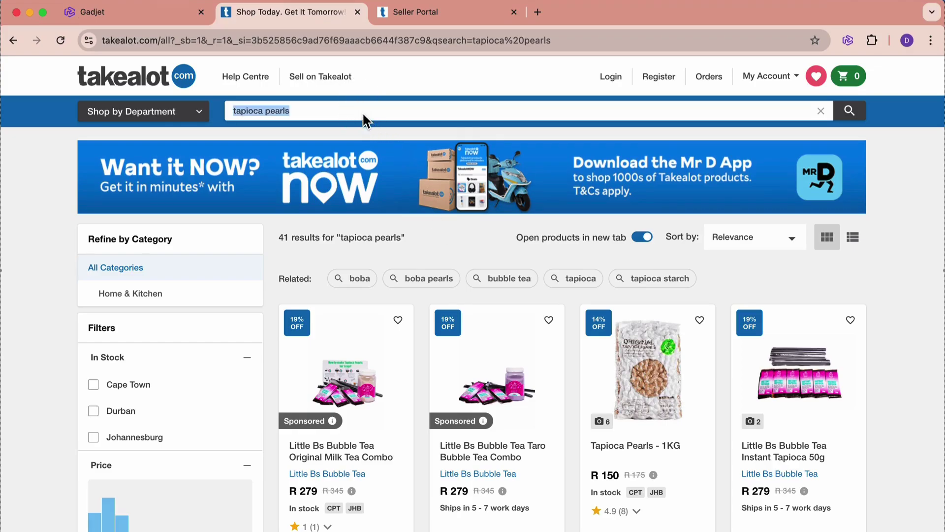
left_click(362, 115)
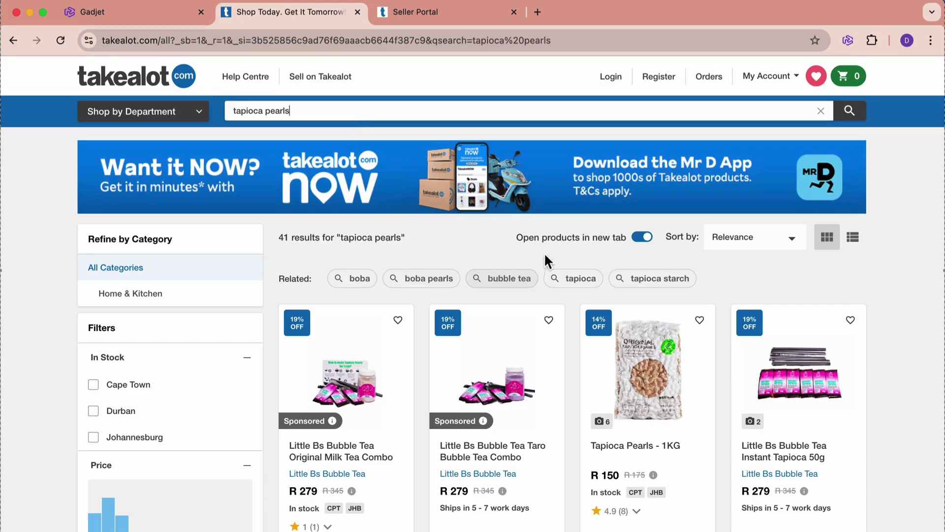
left_click_drag(517, 237, 627, 244)
left_click(551, 235)
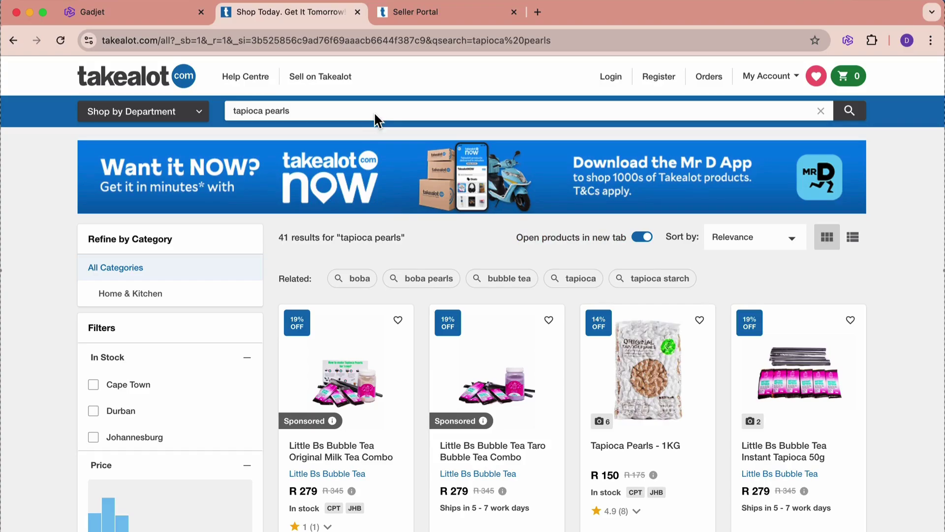
left_click_drag(373, 111, 232, 111)
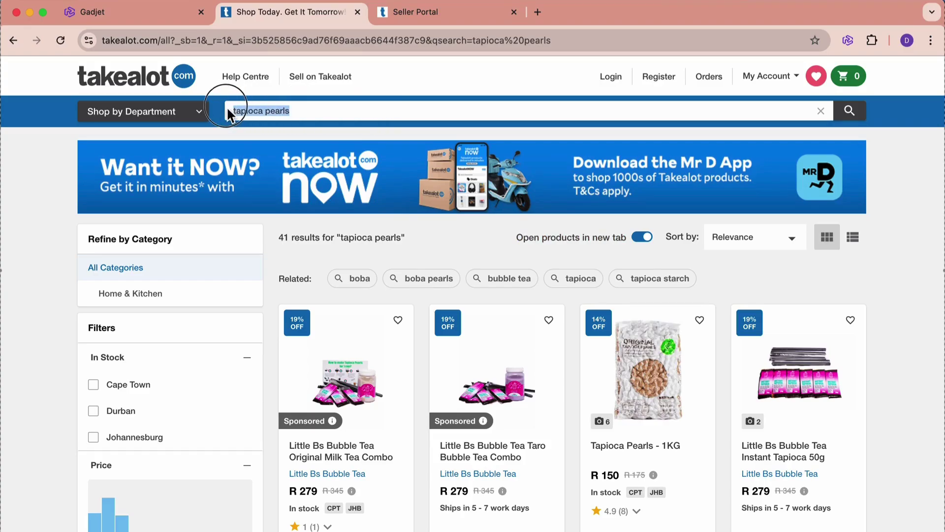
left_click(518, 237)
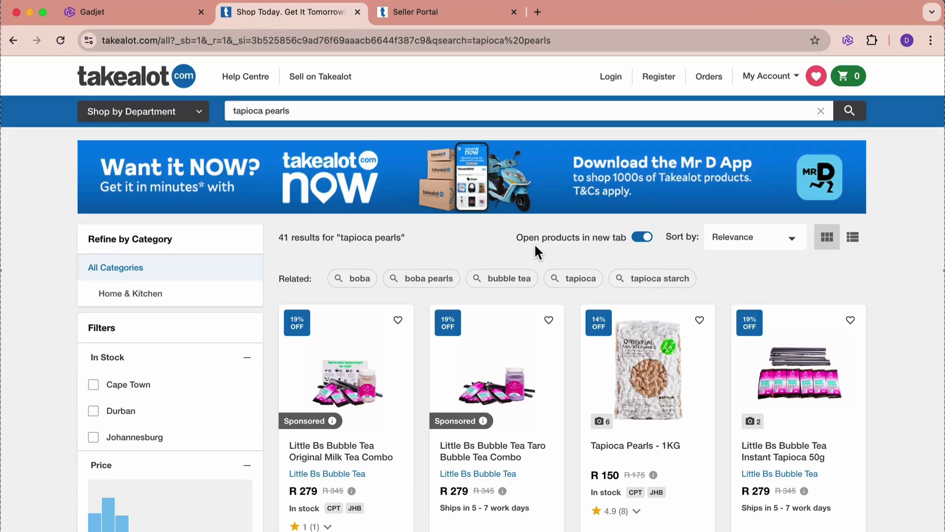
key("ctrl+shift+Tab")
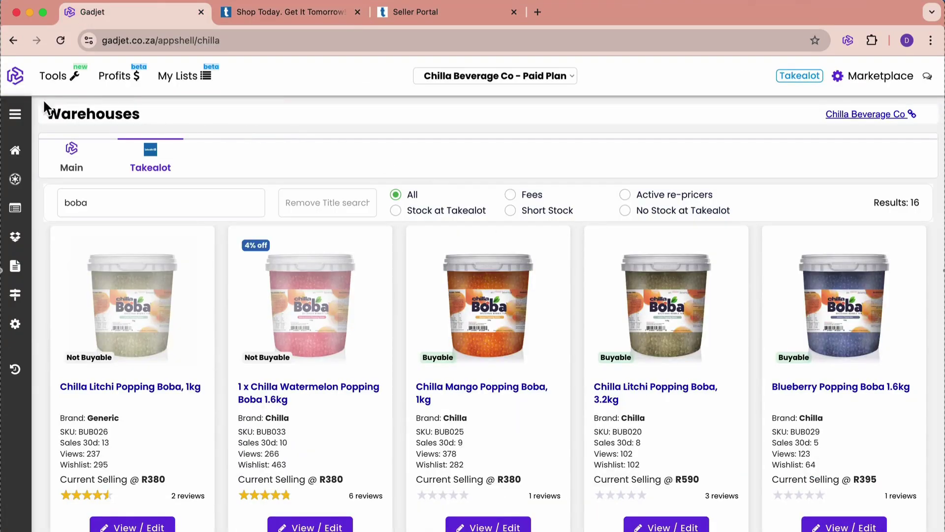
- Open Index Checker under Listing Optimization and switch to its Indexing tab with the empty PLID field
left_click(52, 75)
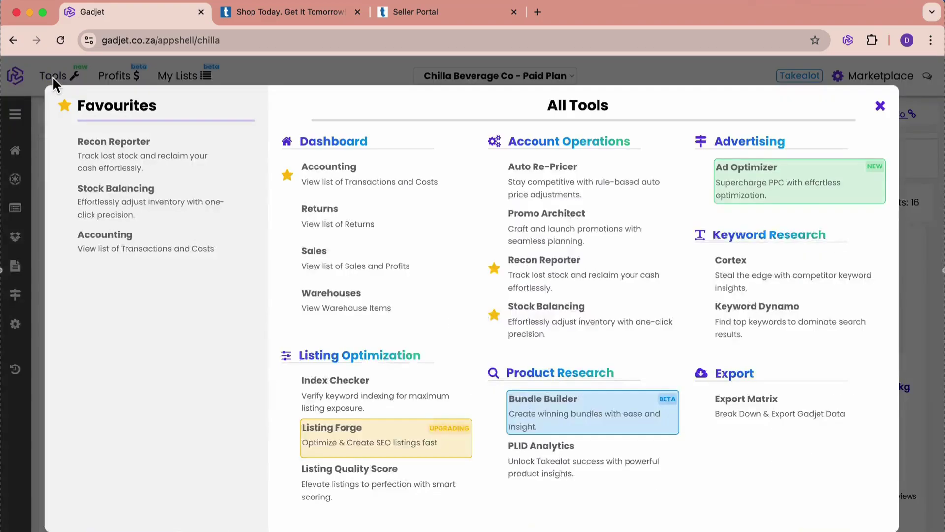
left_click(374, 385)
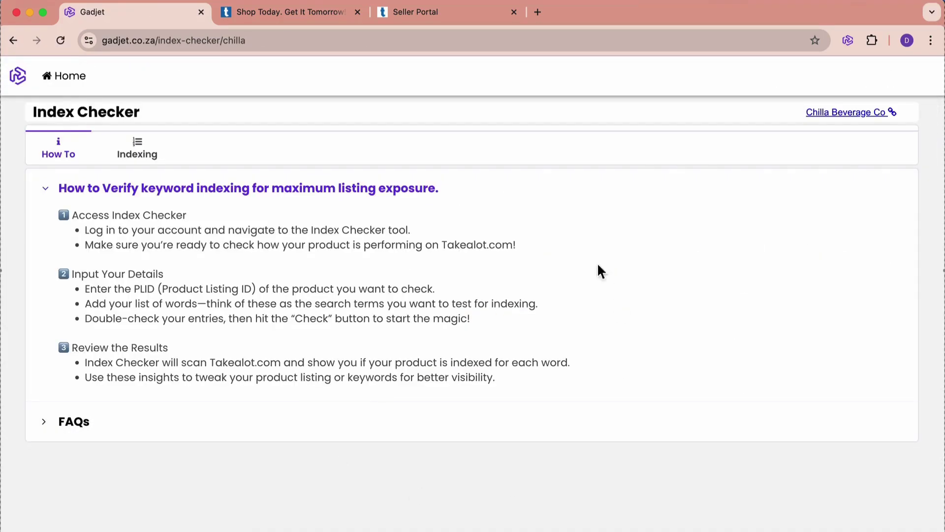
left_click(145, 149)
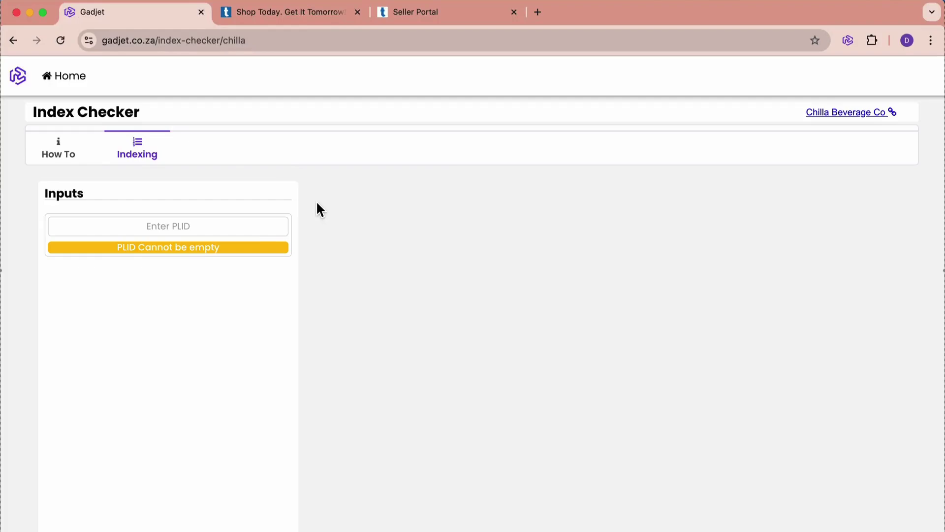
- Back in the boba results, open the Chilla mango boba product and select PLID 95101399 in its URL
key("ctrl+Tab")
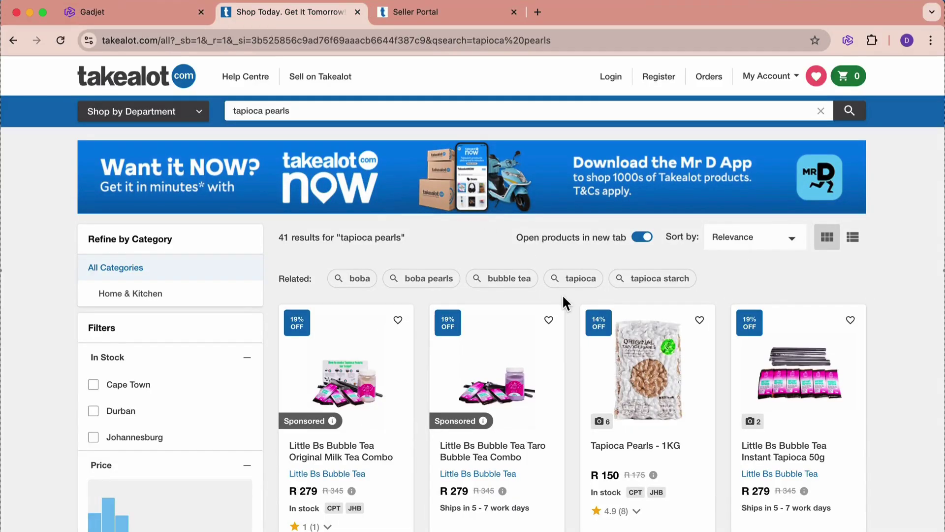
key("super+bracketleft")
scroll(566, 303, "down", 12)
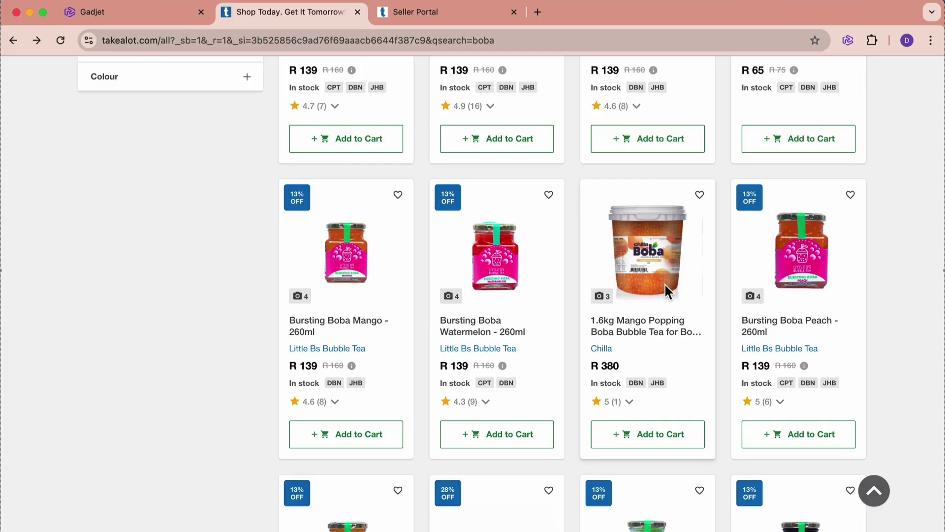
left_click(664, 281)
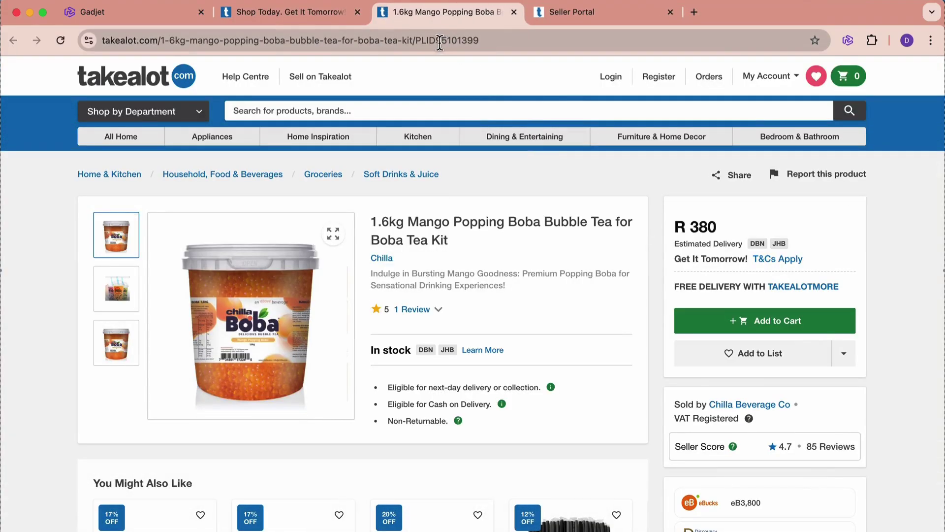
left_click_drag(415, 43, 518, 45)
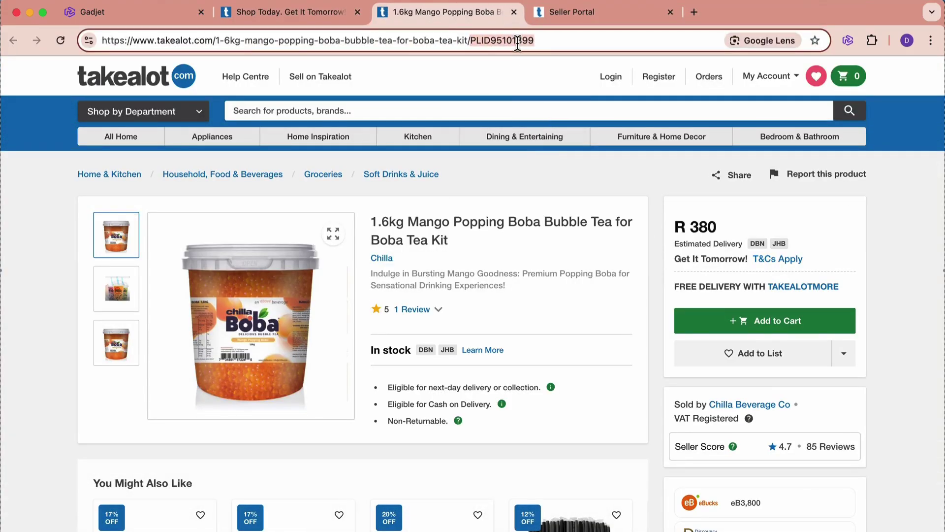
left_click(554, 42)
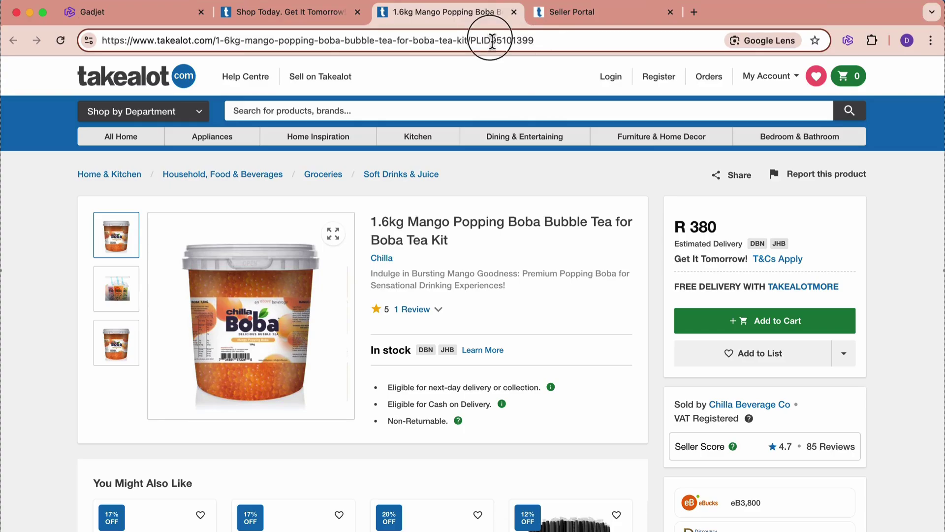
left_click_drag(491, 41, 567, 48)
- Copy PLID 95101399 into Gadjet's Enter PLID field, look it up, and focus the phrases box
key("super+c")
key("super+1")
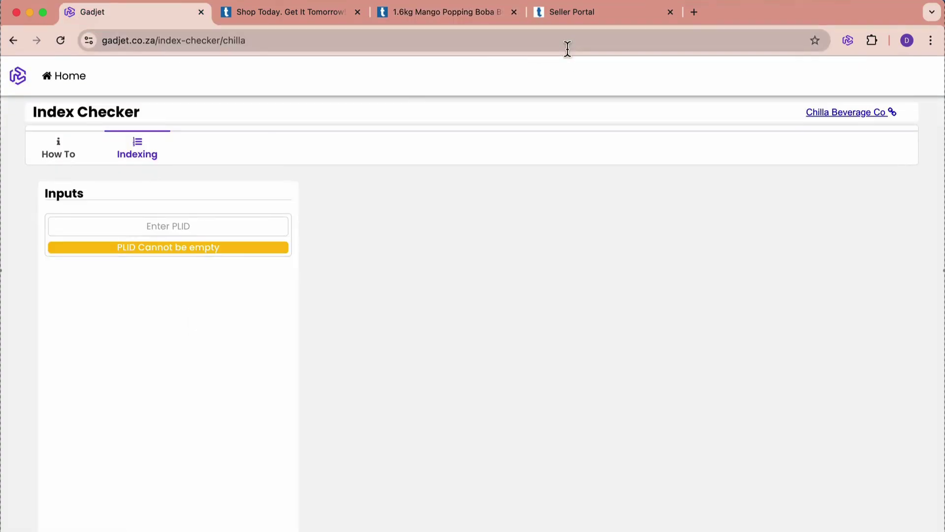
left_click(211, 225)
key("super+v")
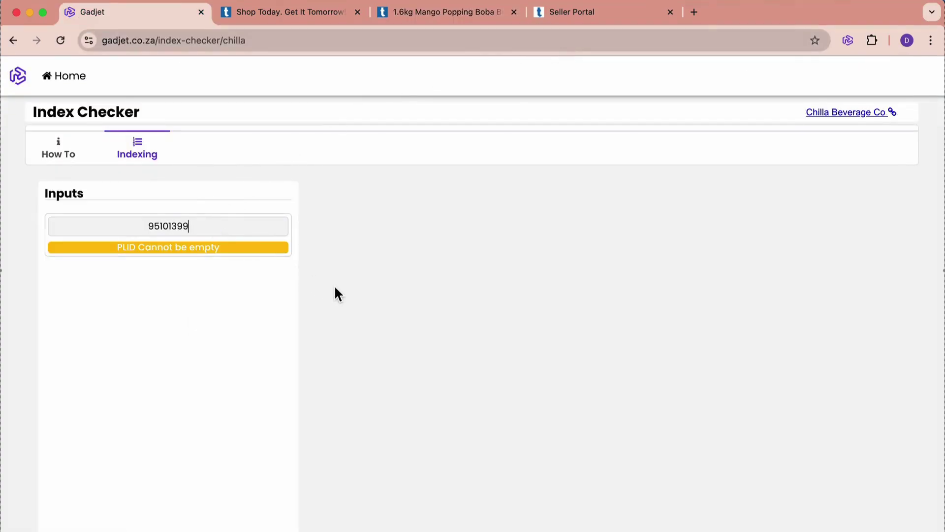
left_click(245, 247)
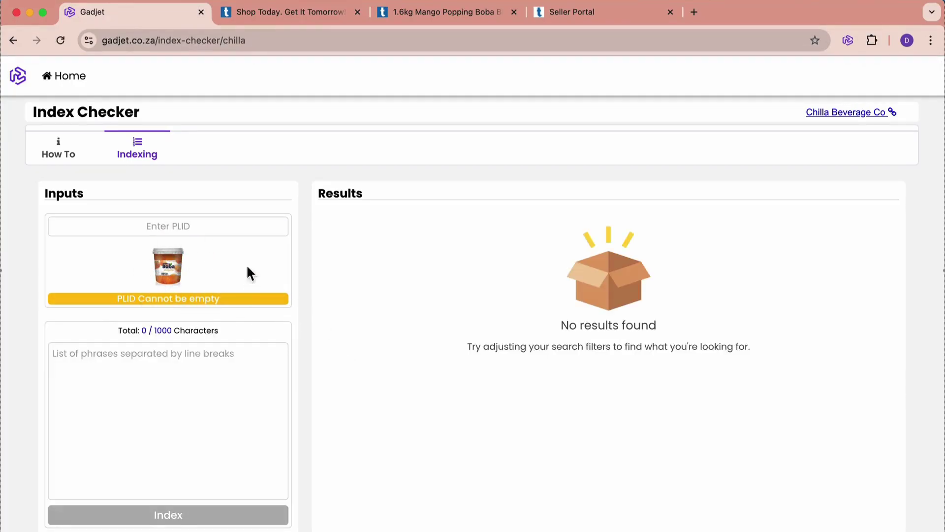
left_click(166, 363)
- Enter boba, boba tea, boba kit, tapioca pearls, tapioca, bubble tea and popping tea, one per line
type("boba")
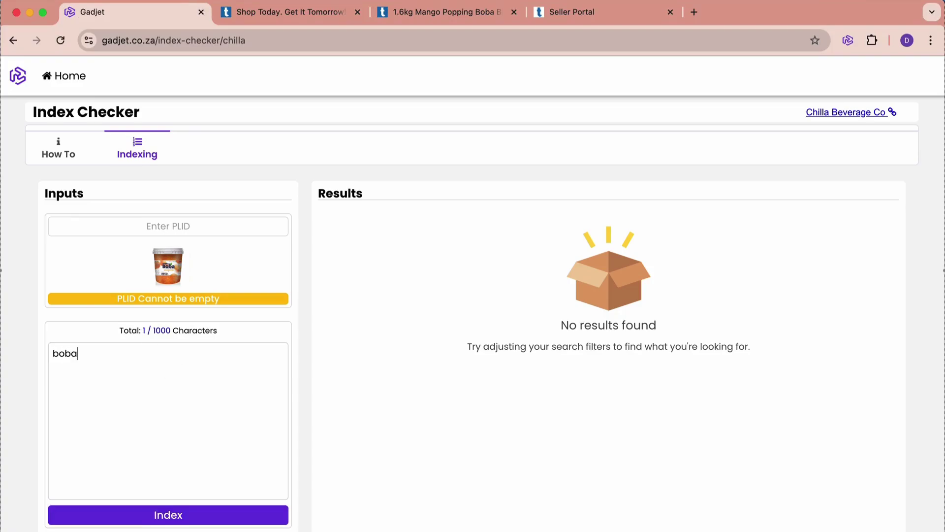
key("Return")
type("boba tea")
key("Return")
type("boba kit")
key("Return")
type("tapioca pearls")
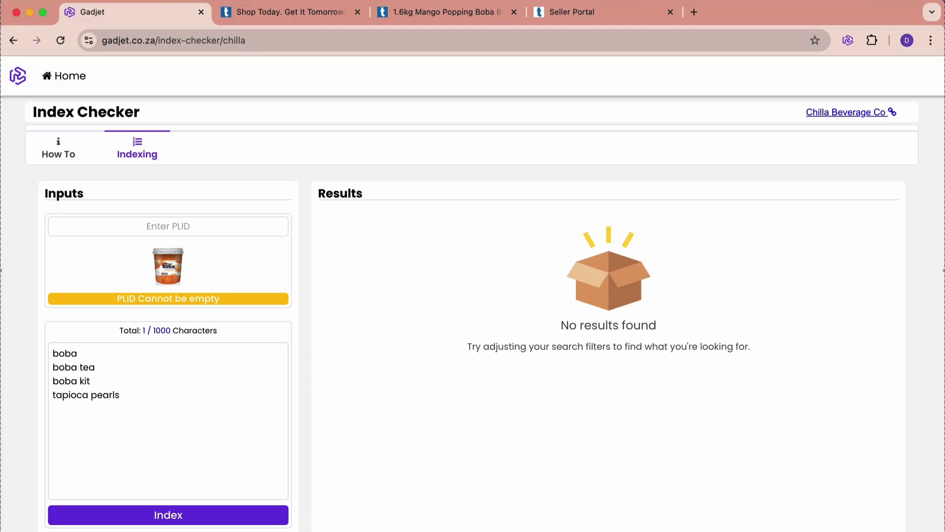
key("Return")
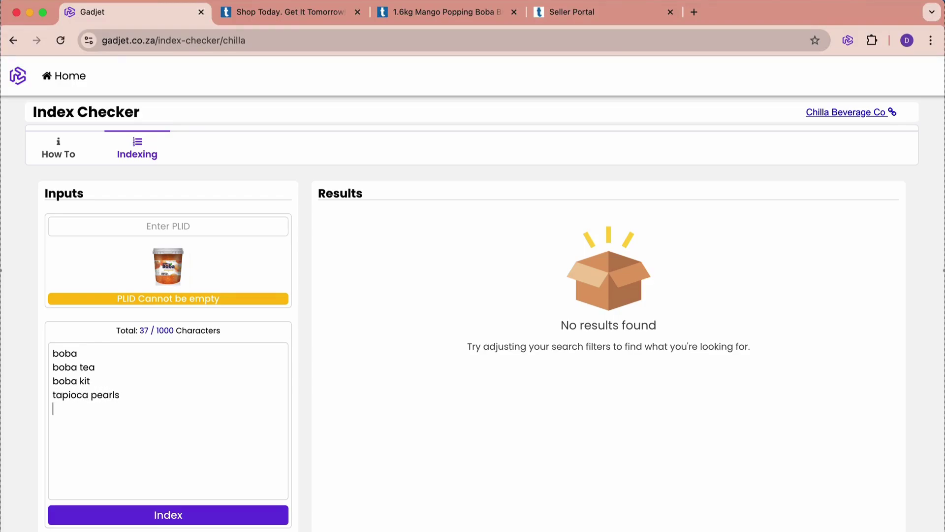
type("tapioca")
key("Return")
type("bubble tea")
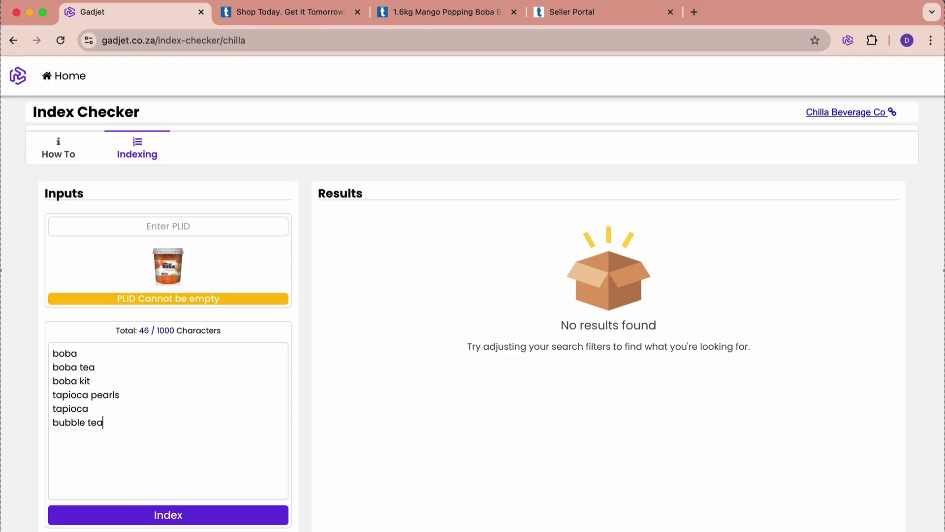
key("Return")
type("popping tea")
key("Return")
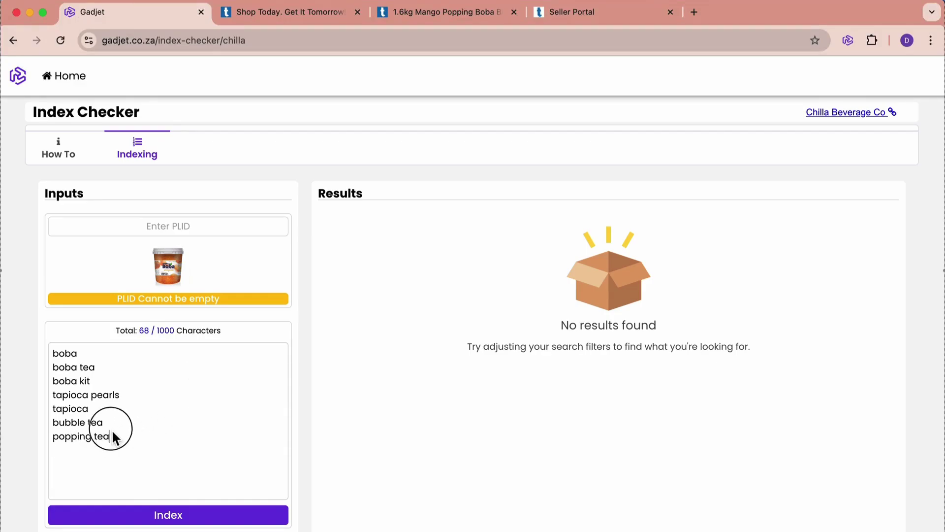
- Select and review the seven entered phrases, ending on the first phrase 'boba'
left_click_drag(111, 437, 49, 352)
left_click(137, 392)
left_click_drag(121, 438, 47, 339)
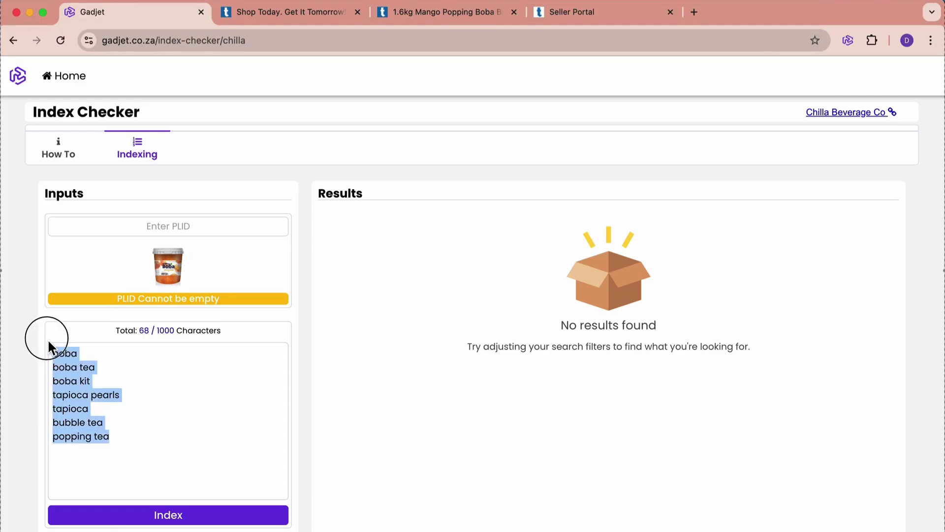
left_click(180, 394)
left_click_drag(56, 352, 137, 356)
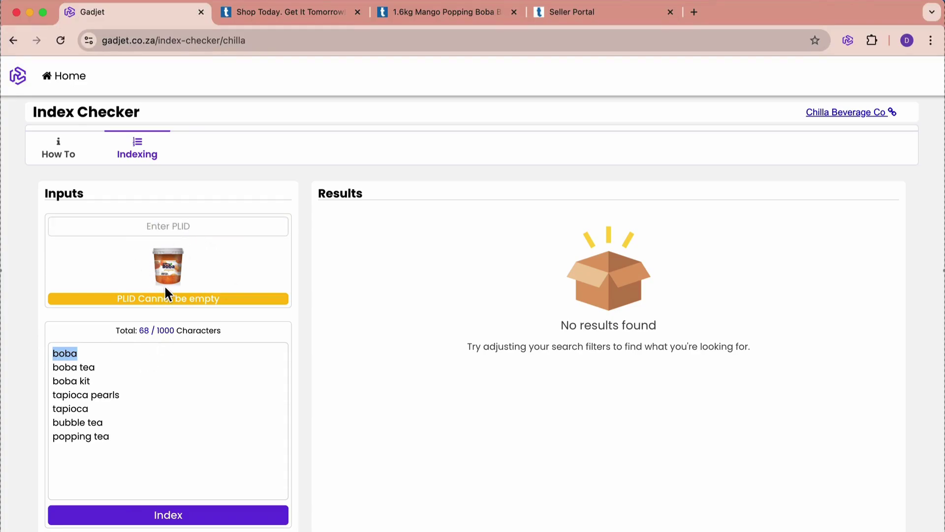
left_click(183, 405)
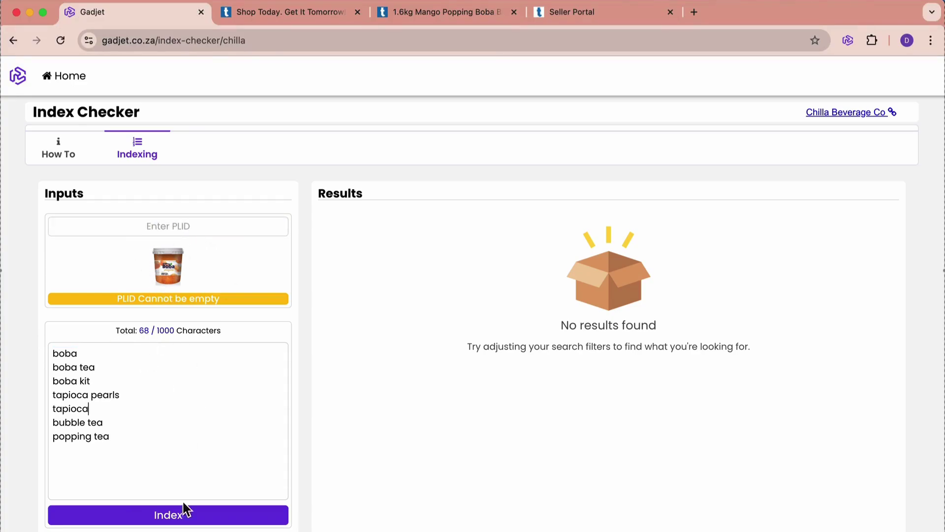
- Run the Index check on the seven boba phrases and scroll through the results table
left_click(180, 525)
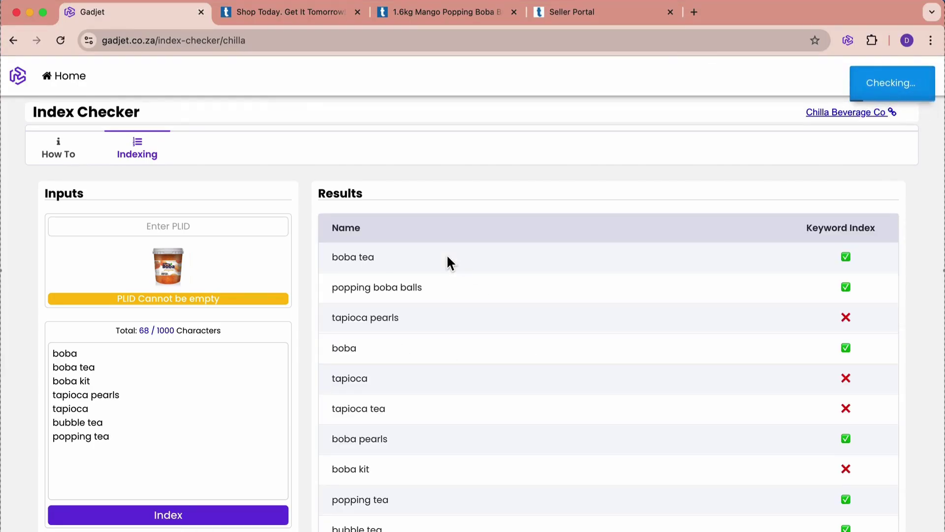
scroll(446, 254, "down", 2)
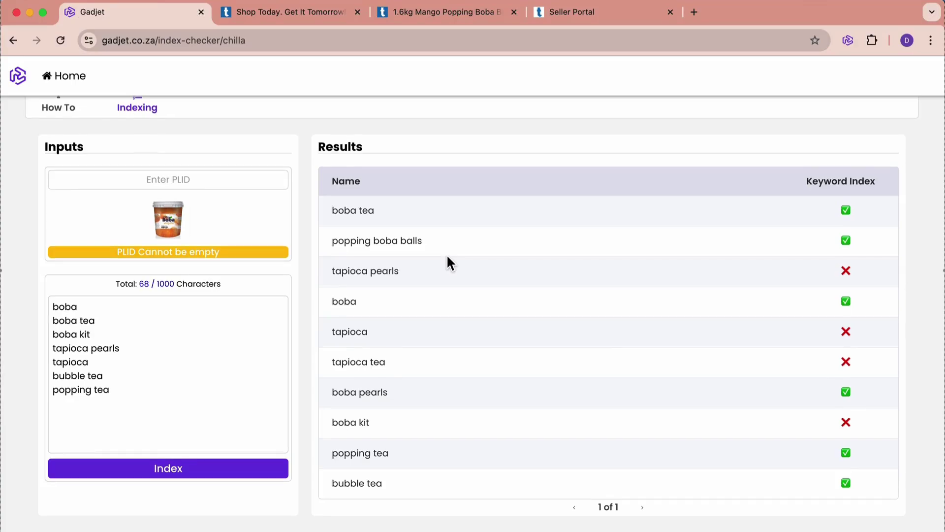
scroll(601, 330, "up", 1)
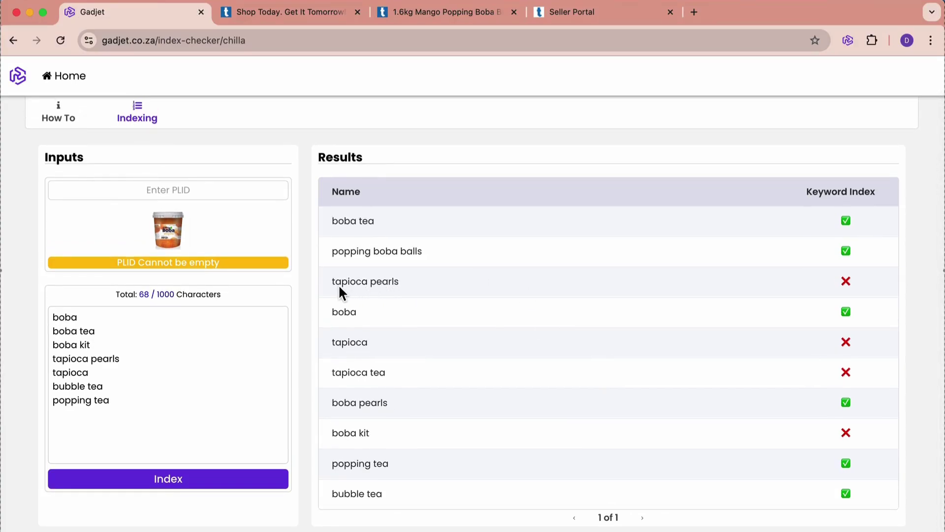
- Highlight the unindexed 'tapioca pearls' row in the results table of ticks and crosses
left_click_drag(334, 286, 881, 284)
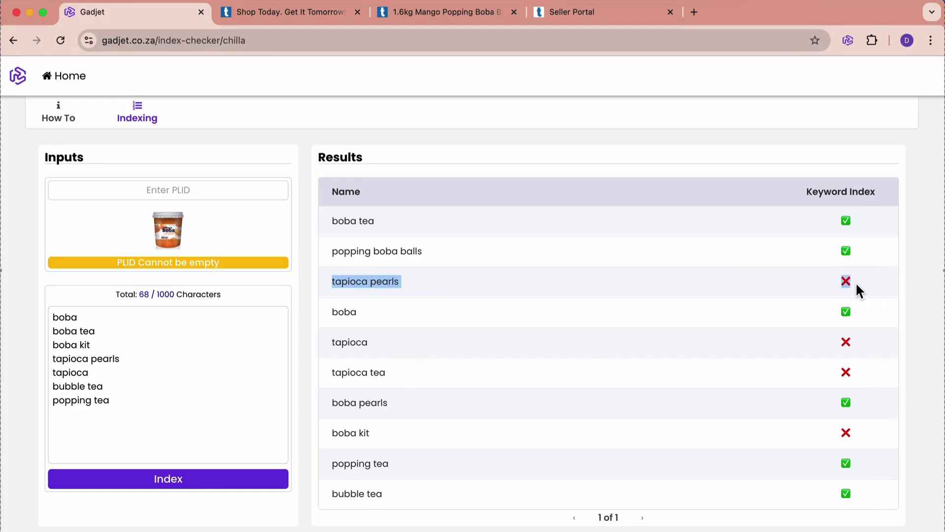
left_click(857, 286)
left_click_drag(454, 282, 327, 282)
left_click(492, 284)
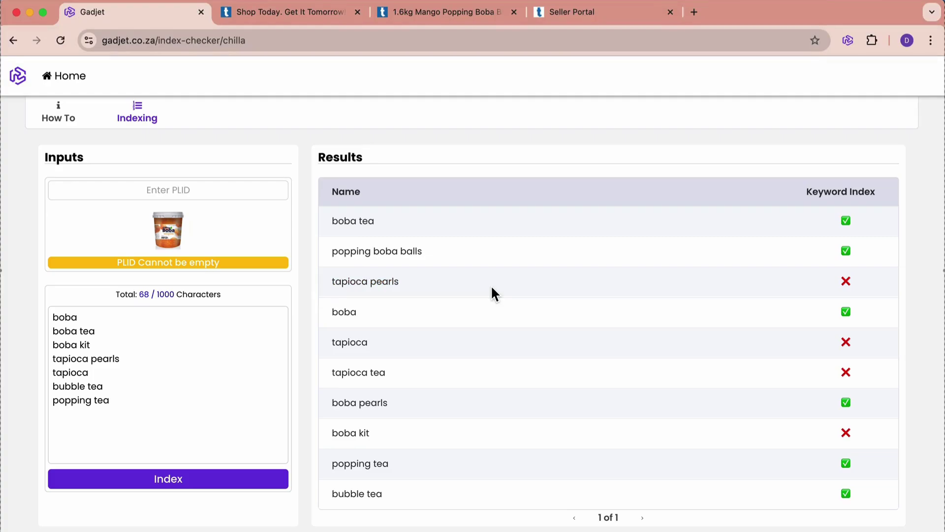
left_click_drag(330, 284, 432, 287)
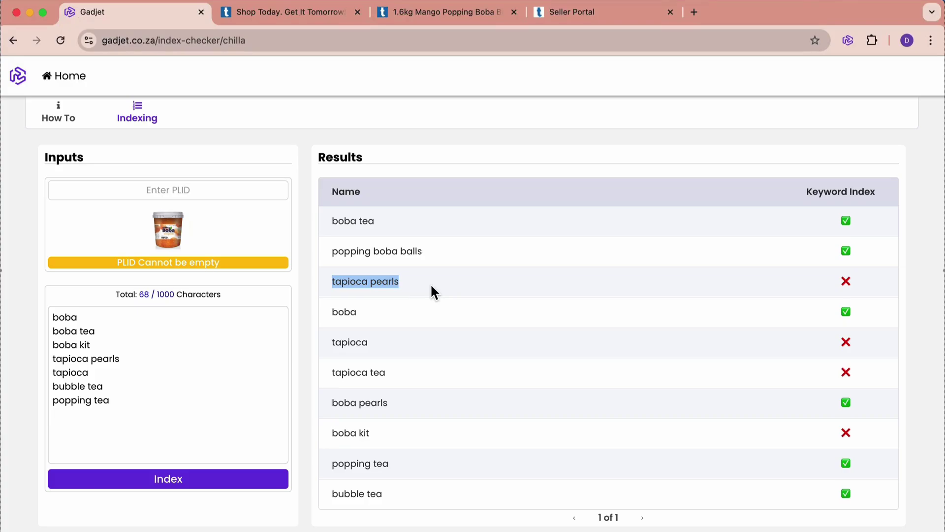
left_click(432, 286)
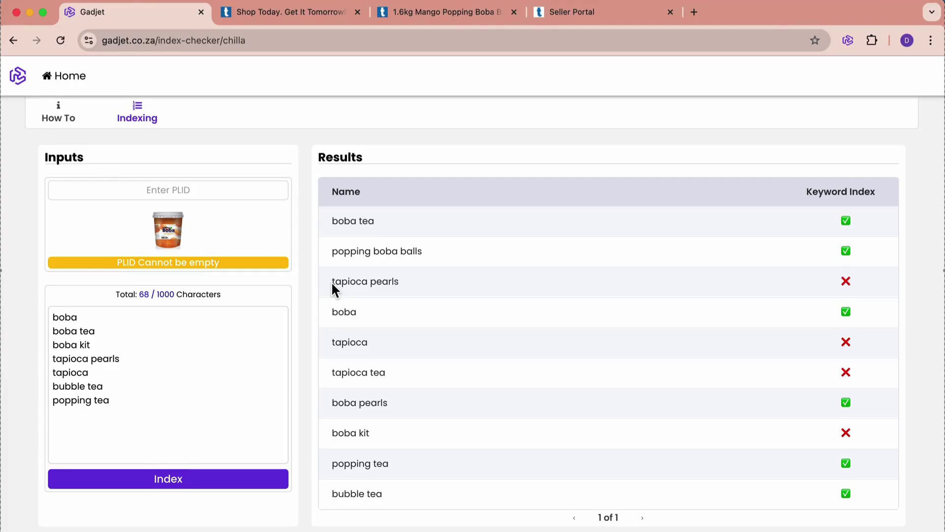
scroll(331, 288, "up", 1)
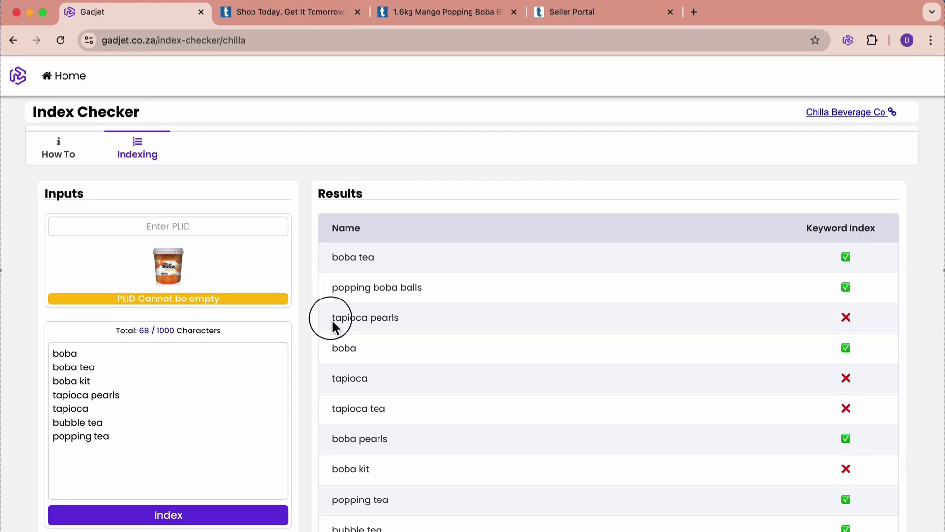
left_click_drag(332, 318, 405, 320)
left_click(404, 320)
mouse_move(421, 318)
left_mouse_down()
mouse_move(327, 317)
mouse_move(411, 322)
left_mouse_up()
left_click(407, 320)
scroll(427, 330, "down", 1)
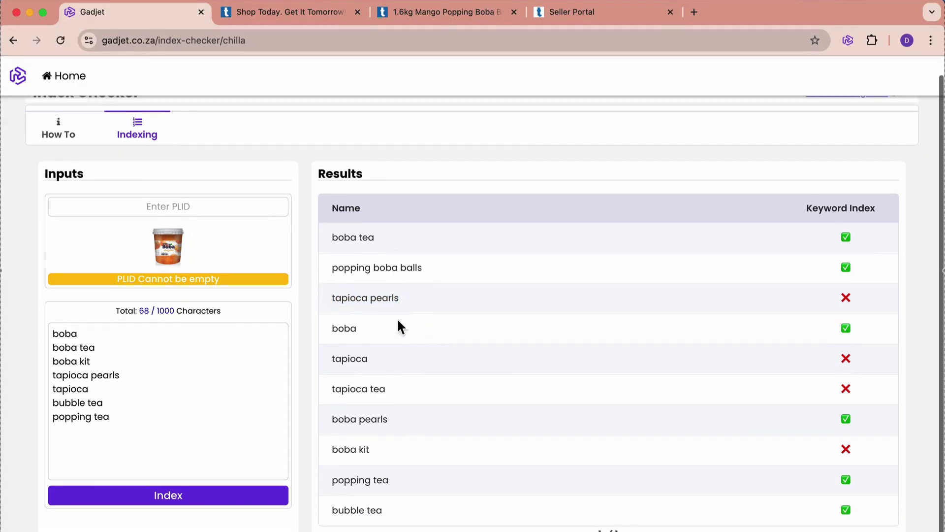
left_click_drag(333, 301, 413, 311)
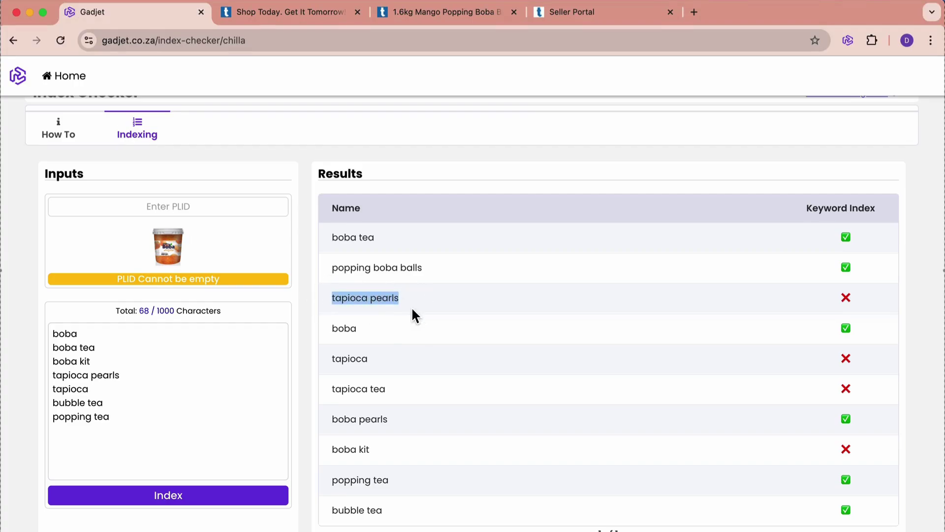
scroll(412, 311, "up", 1)
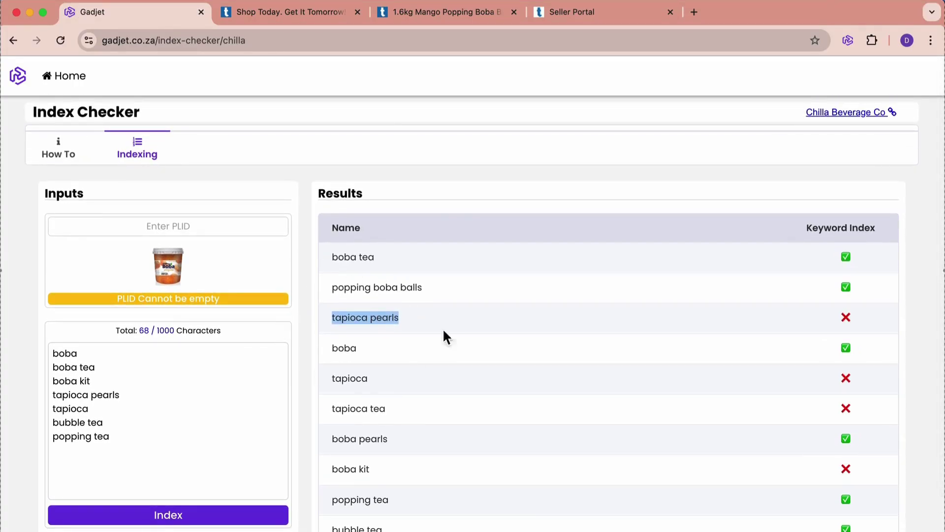
double_click(355, 380)
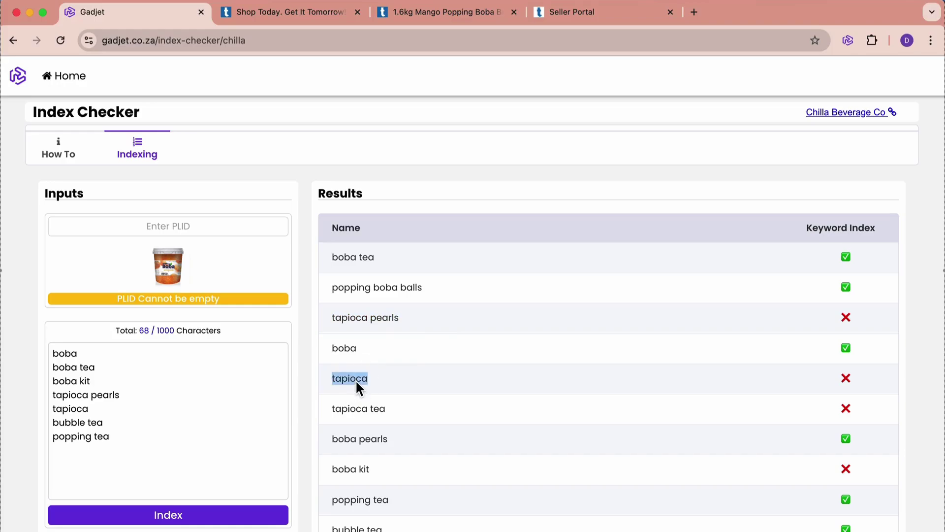
triple_click(353, 411)
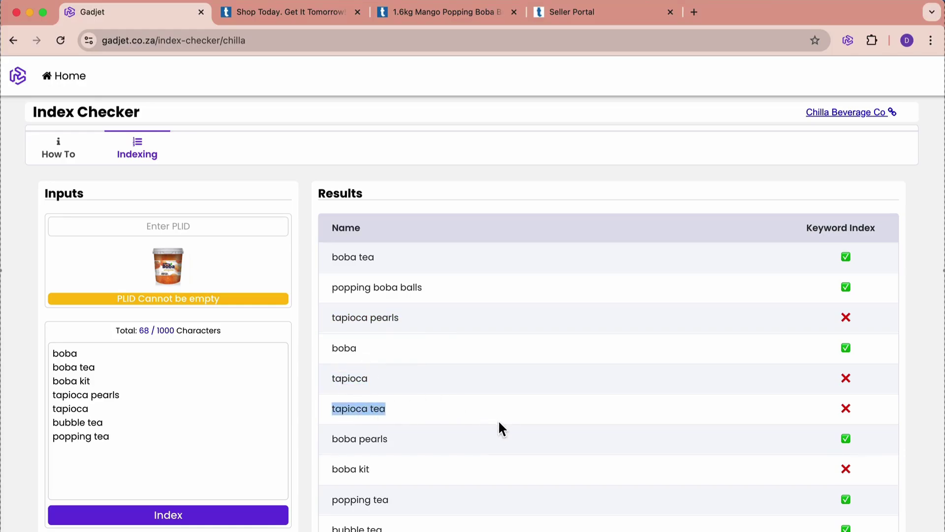
triple_click(343, 467)
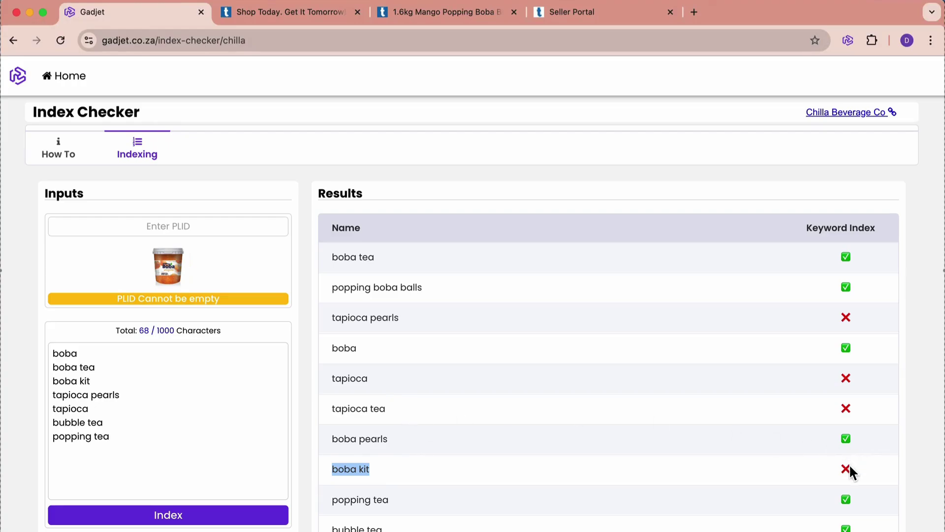
left_click_drag(851, 470, 388, 485)
triple_click(334, 469)
left_click_drag(863, 411, 331, 378)
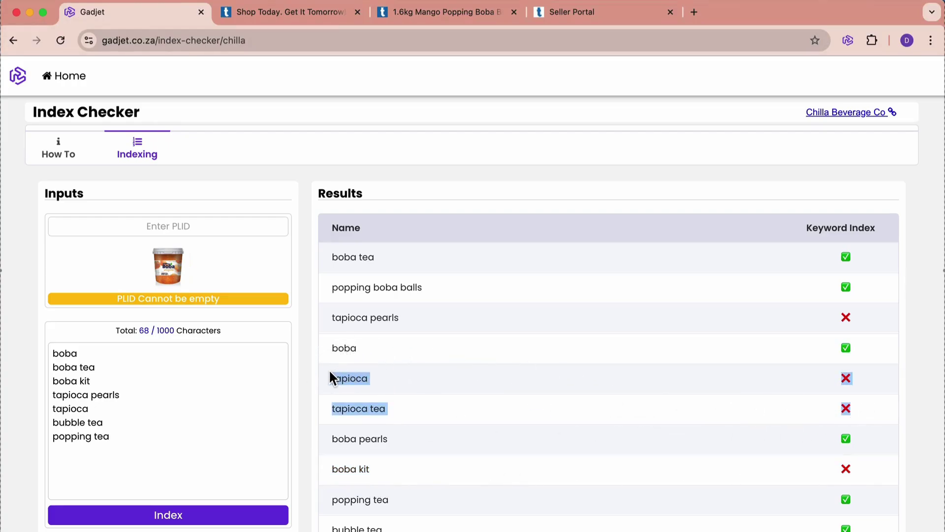
left_click_drag(861, 318, 330, 327)
double_click(352, 314)
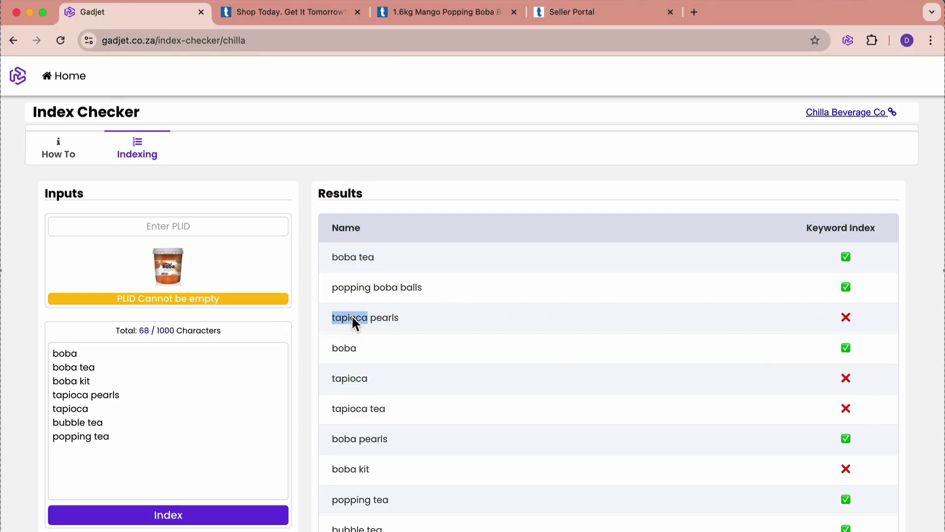
left_click(427, 315)
left_click_drag(408, 320, 334, 315)
left_click_drag(424, 321, 331, 317)
left_click_drag(122, 441, 65, 374)
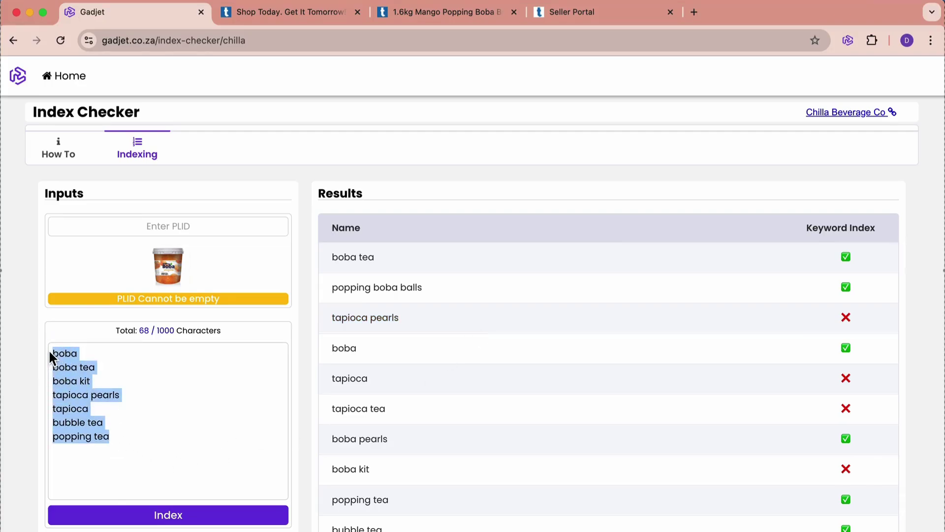
double_click(166, 331)
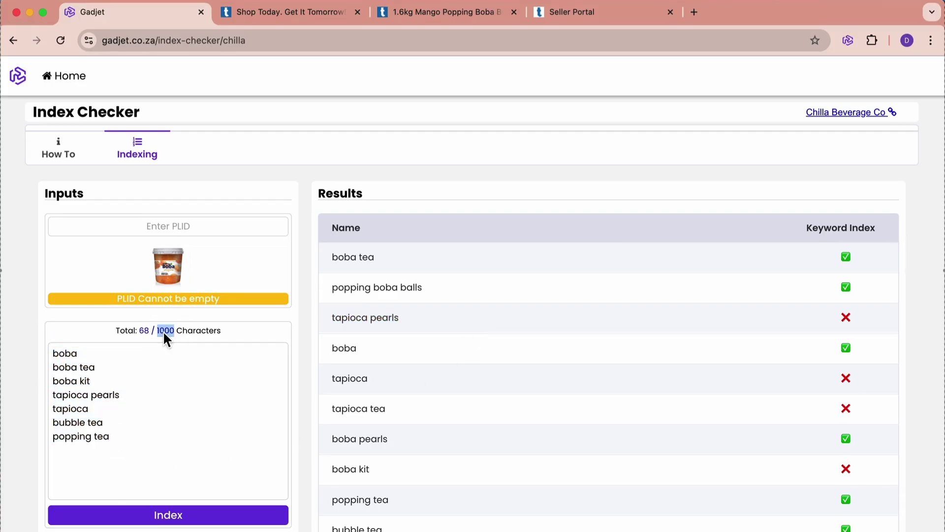
left_click(186, 227)
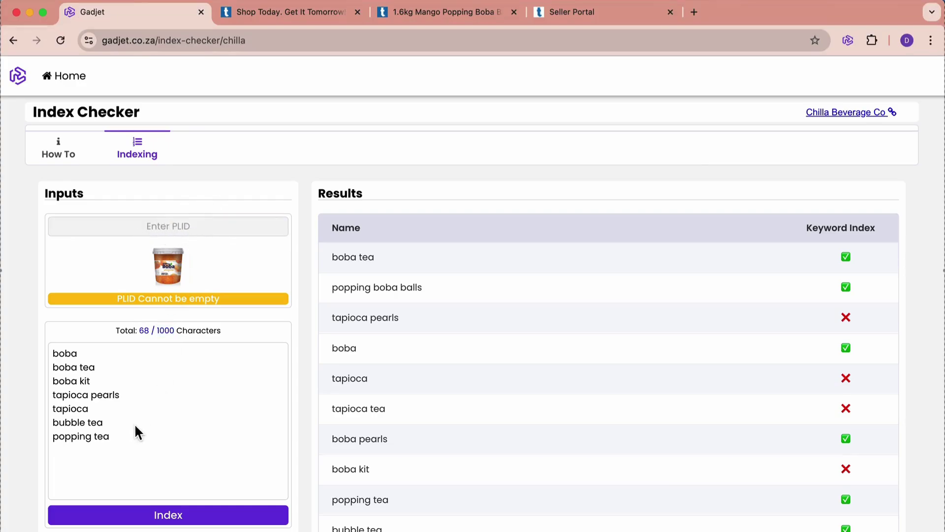
left_click_drag(112, 439, 52, 361)
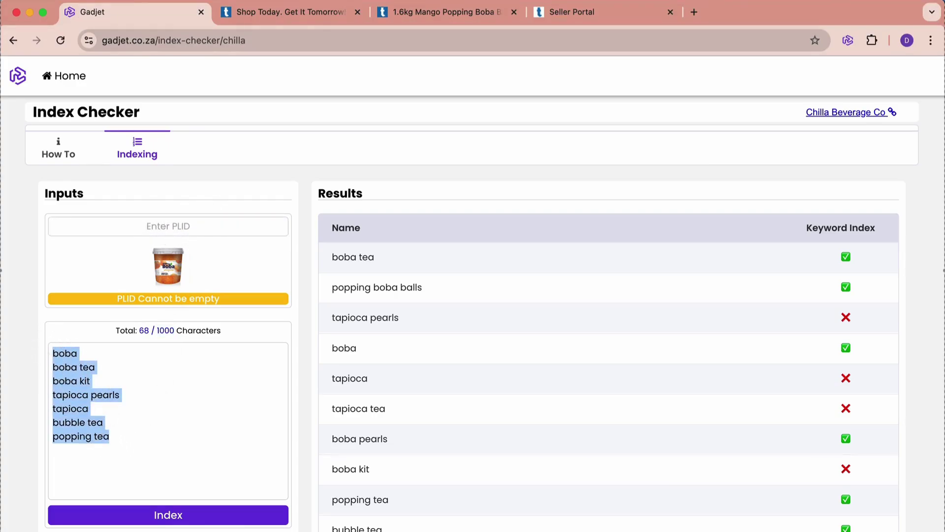
left_click(586, 376)
scroll(588, 378, "down", 1)
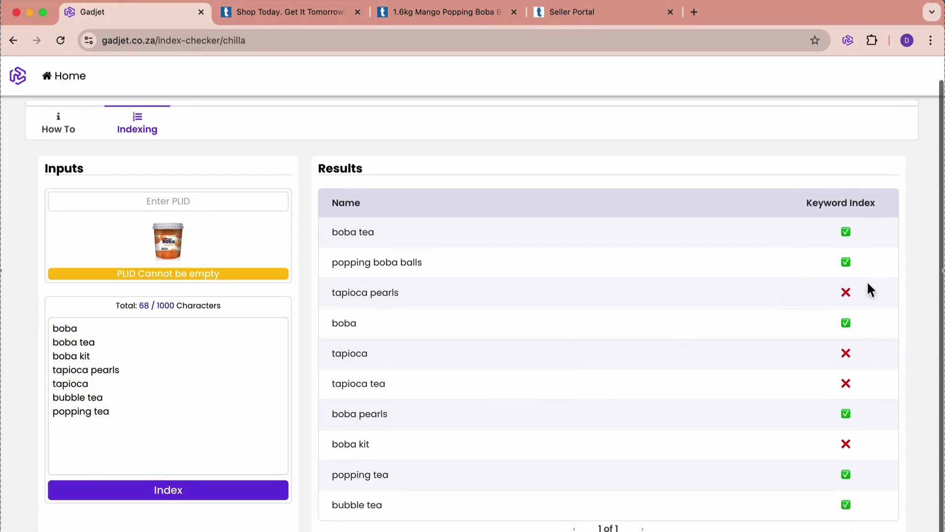